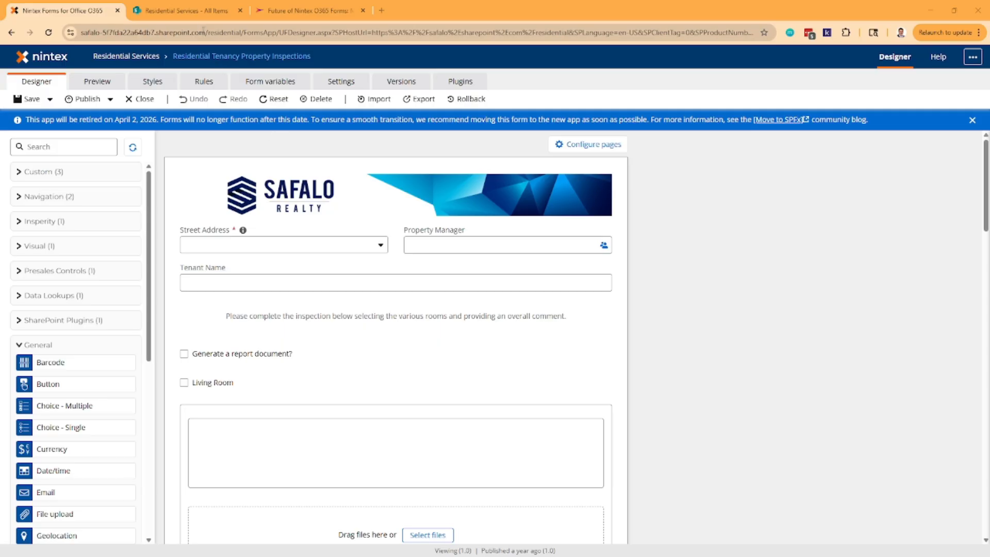
# - Look over the command bar options of the Residential Tenancy Property Inspections list
pyautogui.click(196, 15)
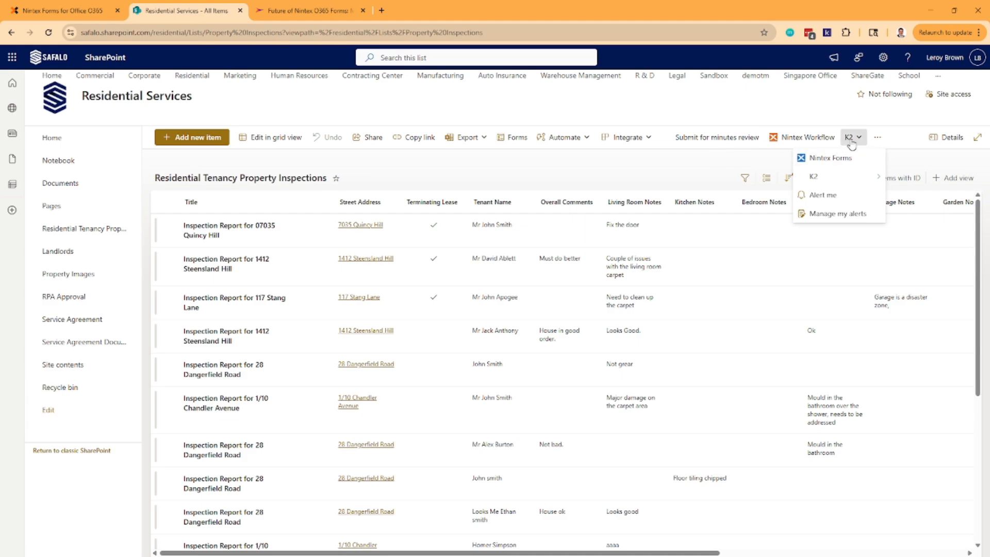
pyautogui.click(878, 139)
pyautogui.click(878, 139)
# - Read the Nintex community post on migrating Office 365 forms from add-ins to SPFx, including prerequisites, steps and FAQ
pyautogui.click(331, 15)
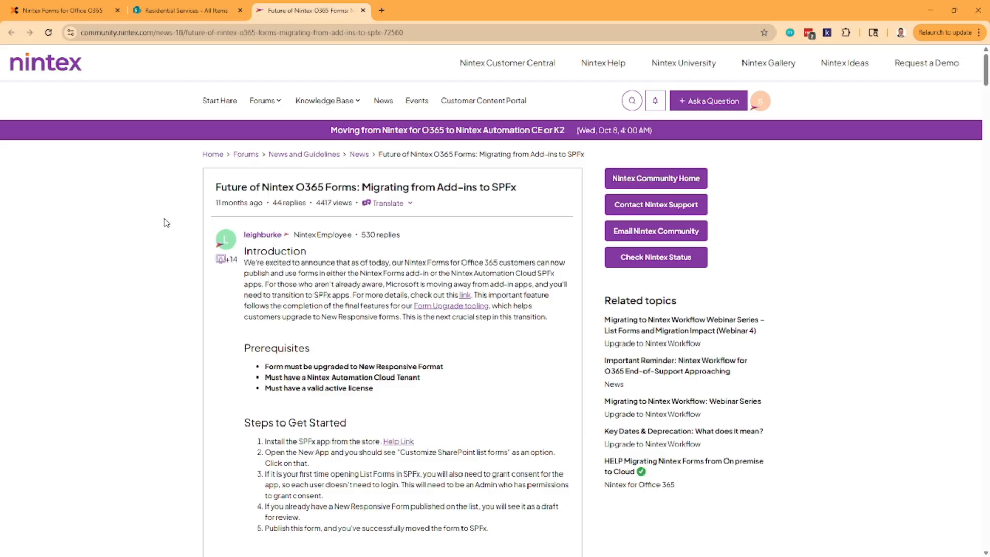
pyautogui.scroll(-7, 166, 223)
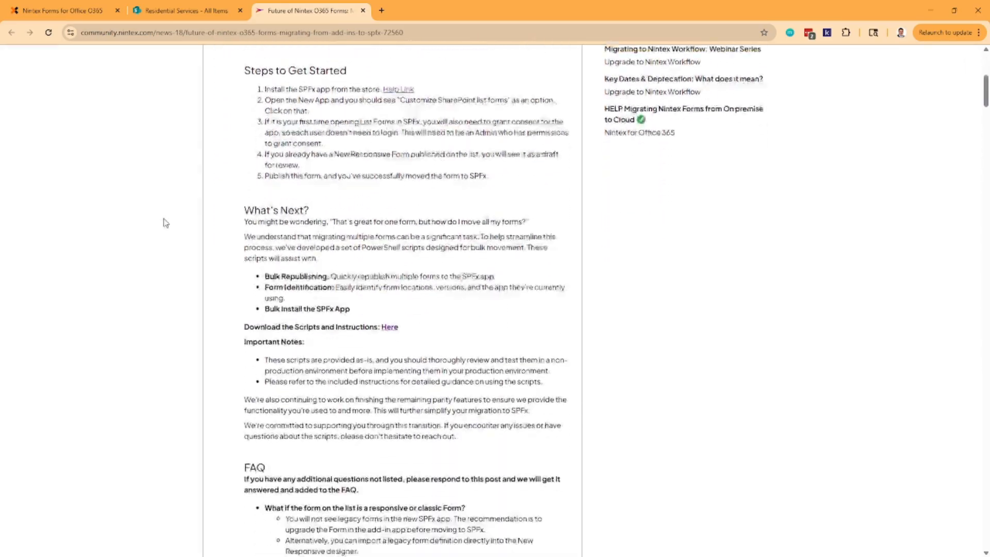
pyautogui.scroll(-9, 167, 223)
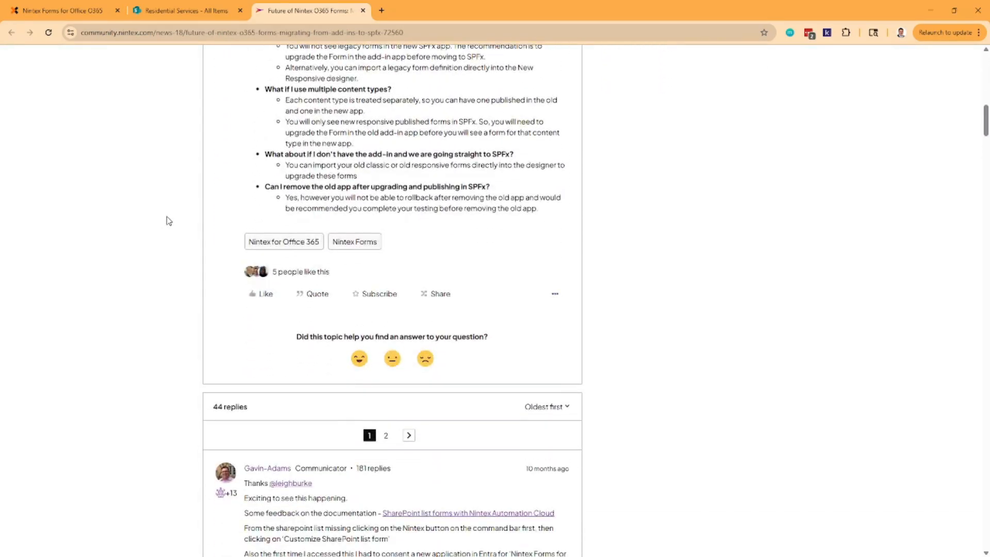
pyautogui.scroll(10, 169, 221)
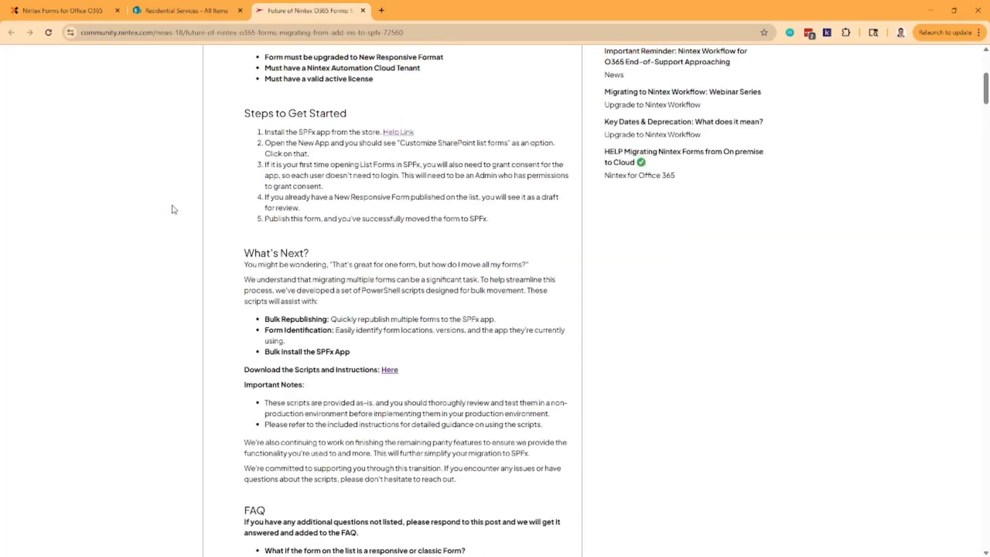
pyautogui.scroll(6, 173, 209)
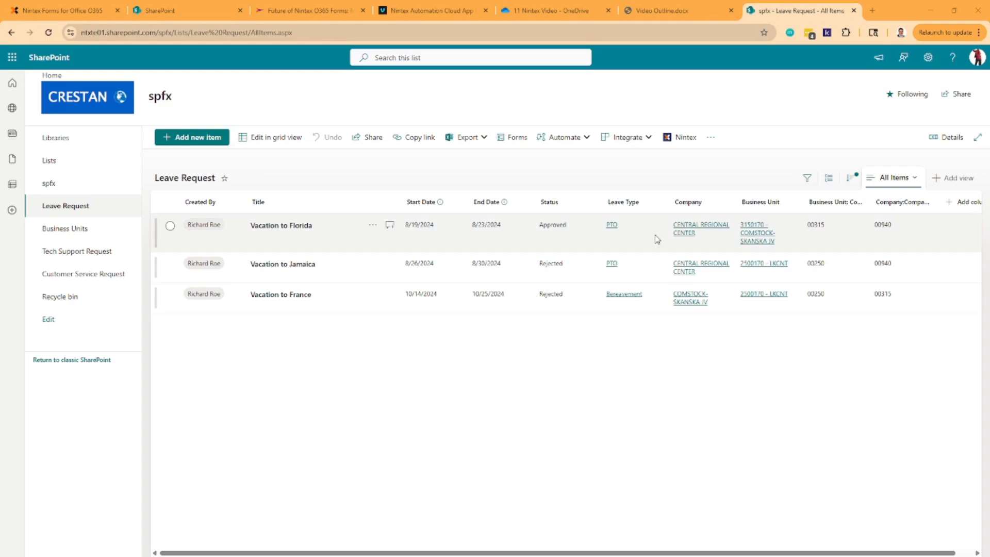
# - Customize the Leave Request list form in the Nintex designer and expand its SharePoint Columns and SharePoint control groups
pyautogui.click(677, 143)
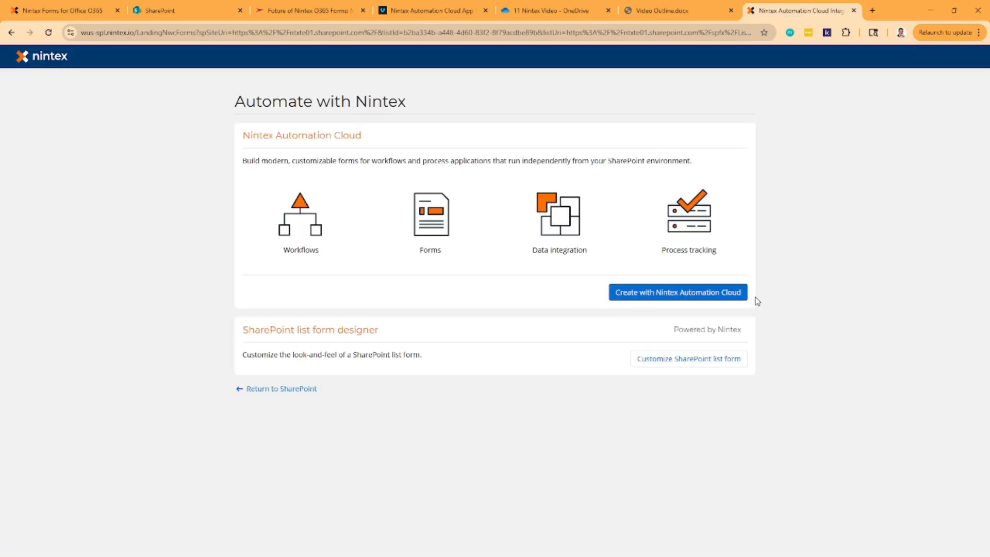
pyautogui.click(735, 367)
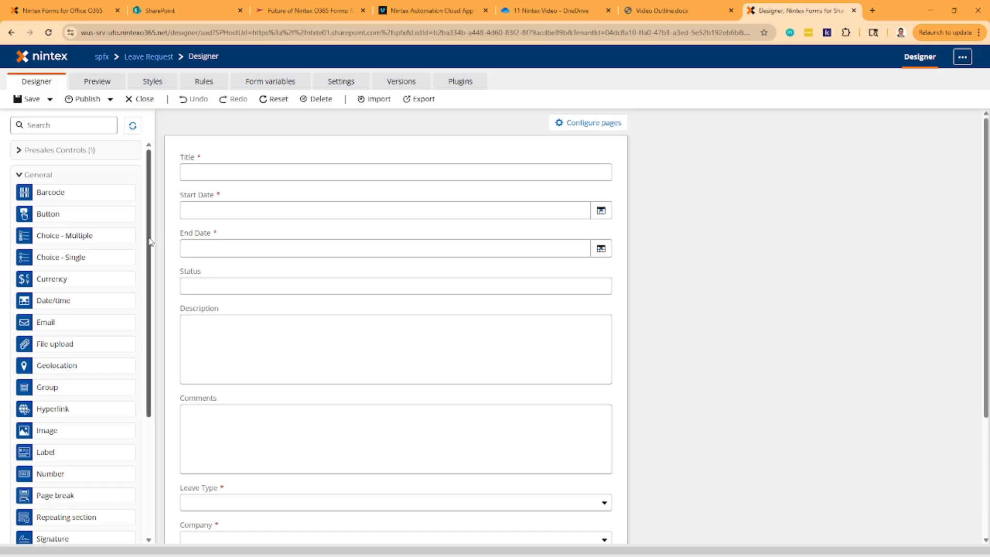
pyautogui.moveTo(150, 242); pyautogui.dragTo(151, 404)
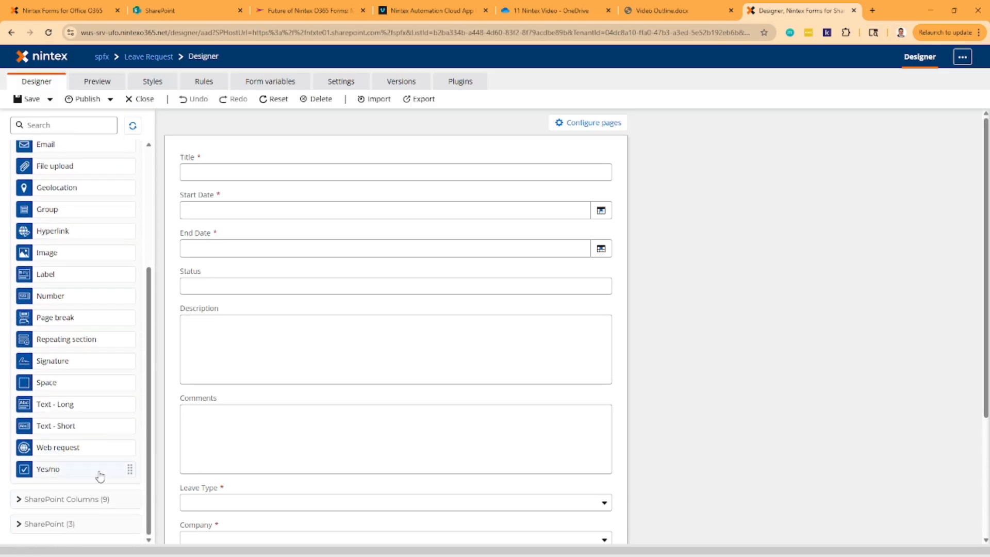
pyautogui.click(71, 501)
pyautogui.scroll(-3, 96, 356)
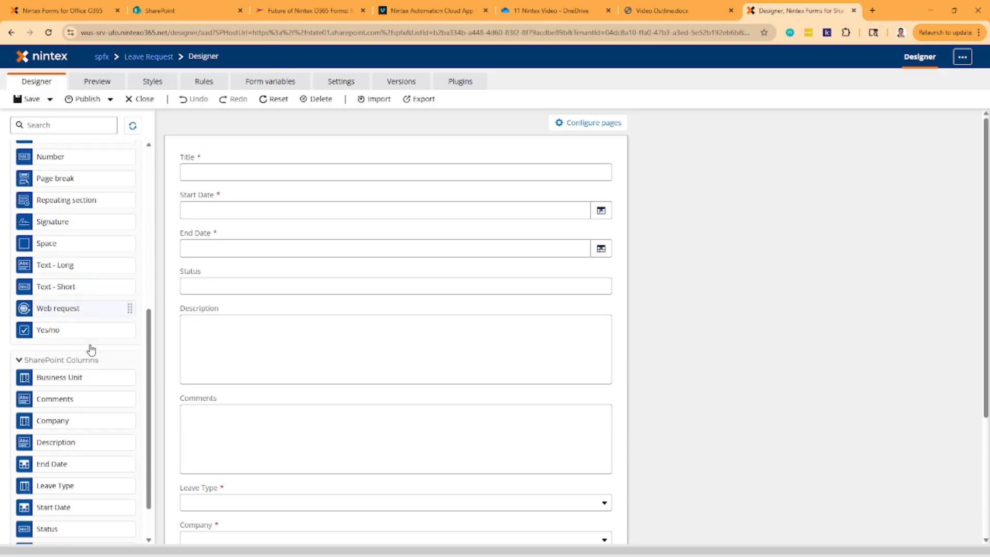
pyautogui.scroll(-1, 91, 350)
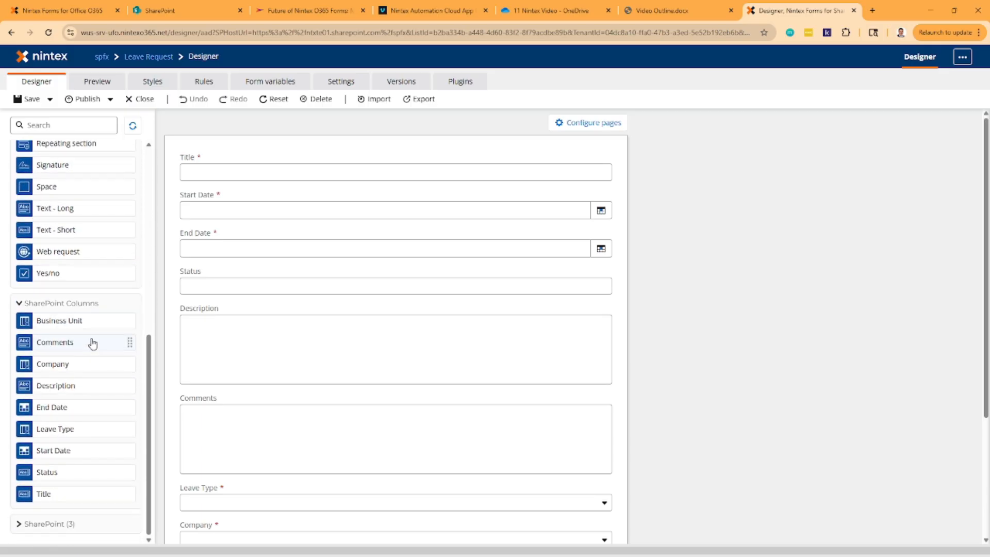
pyautogui.click(65, 525)
pyautogui.scroll(-1, 100, 464)
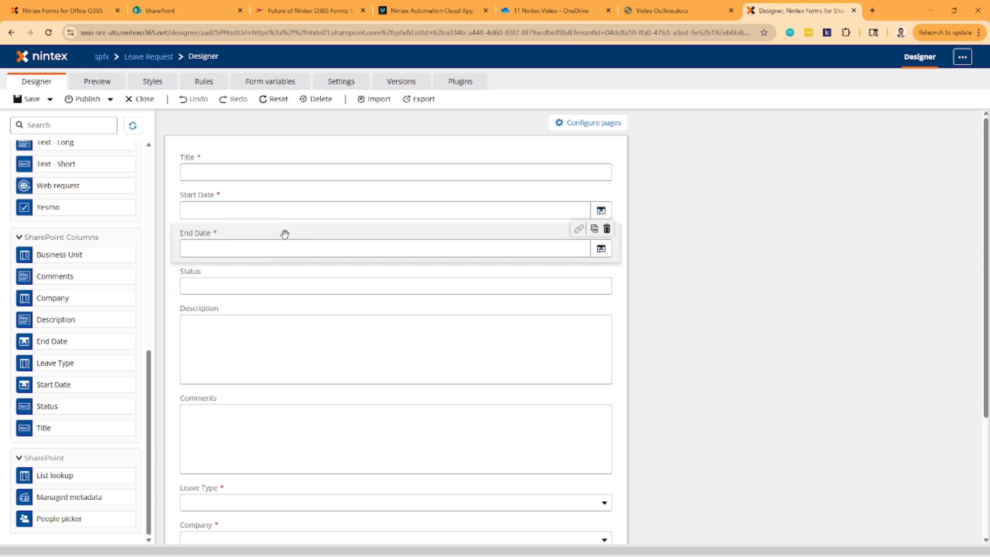
# - Place End Date beside Start Date, Description beside Status, and Company beside Leave Type on the form
pyautogui.moveTo(294, 247); pyautogui.dragTo(599, 207)
pyautogui.moveTo(444, 292); pyautogui.dragTo(604, 245)
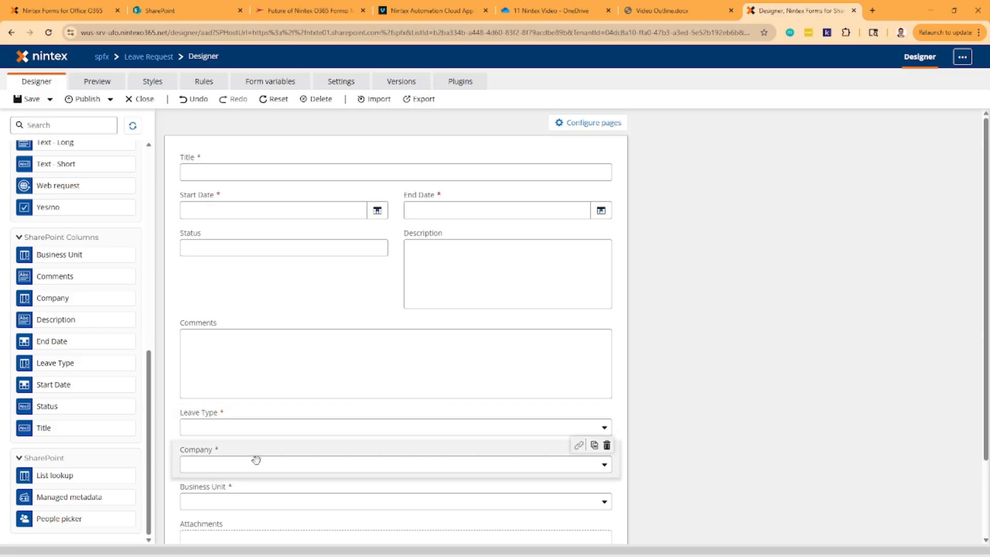
pyautogui.moveTo(256, 459); pyautogui.dragTo(555, 411)
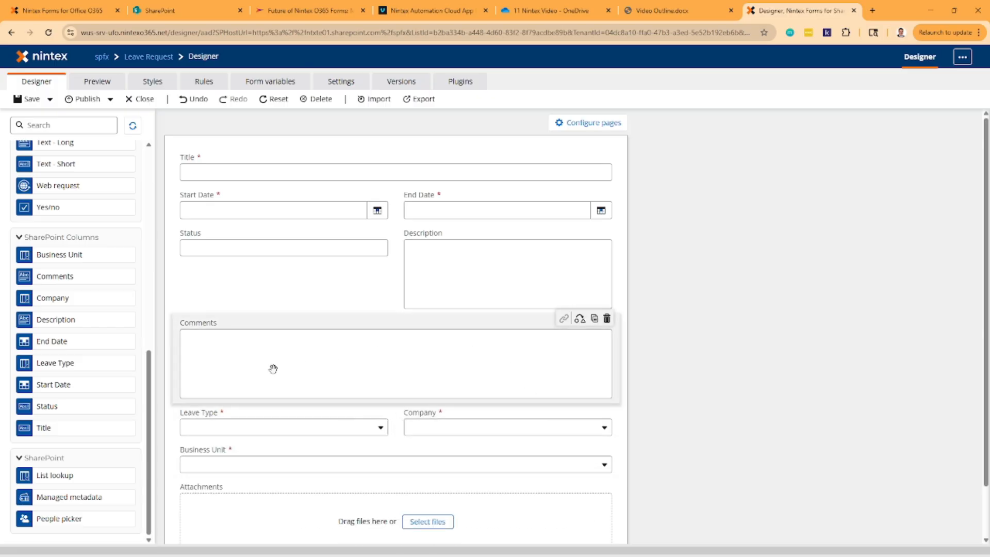
# - Separate Status and Description into their own rows, place Comments beside Description, and move Business Unit up to the Company row
pyautogui.moveTo(273, 368); pyautogui.dragTo(328, 232)
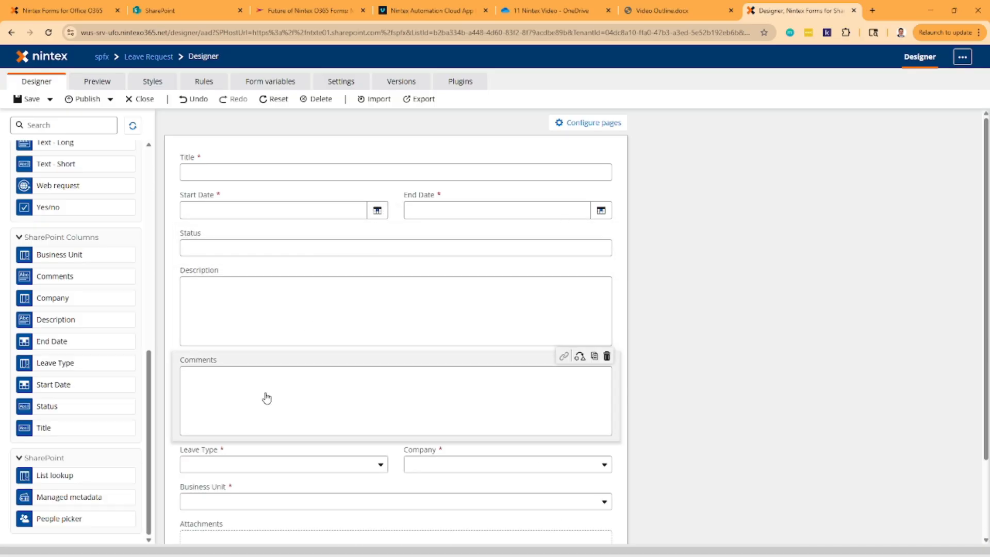
pyautogui.moveTo(266, 397); pyautogui.dragTo(546, 311)
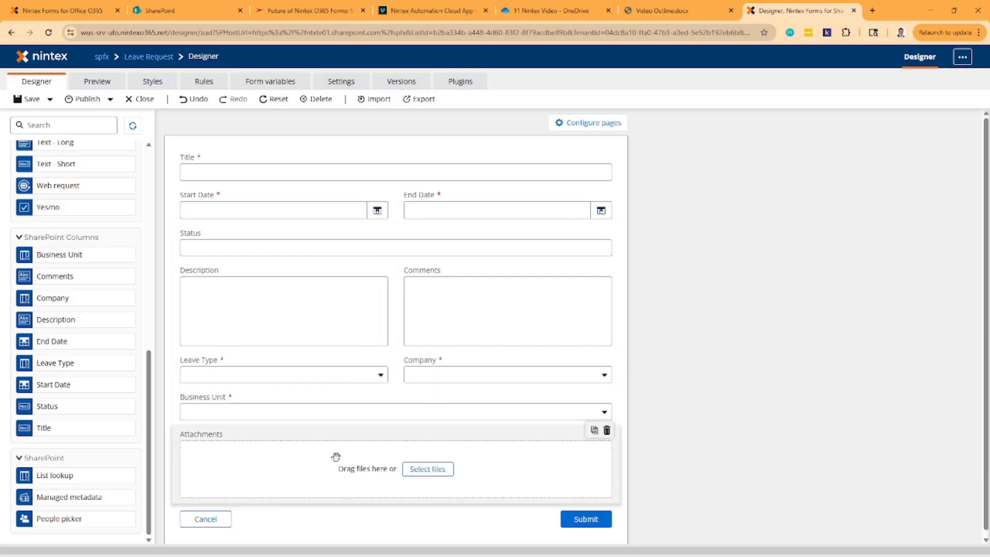
pyautogui.moveTo(294, 410); pyautogui.dragTo(596, 374)
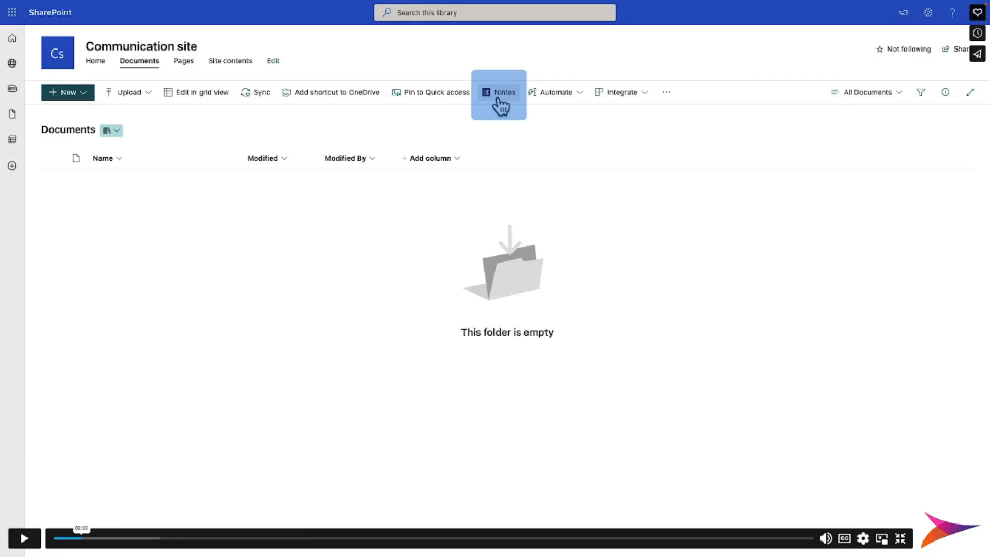
pyautogui.click(24, 538)
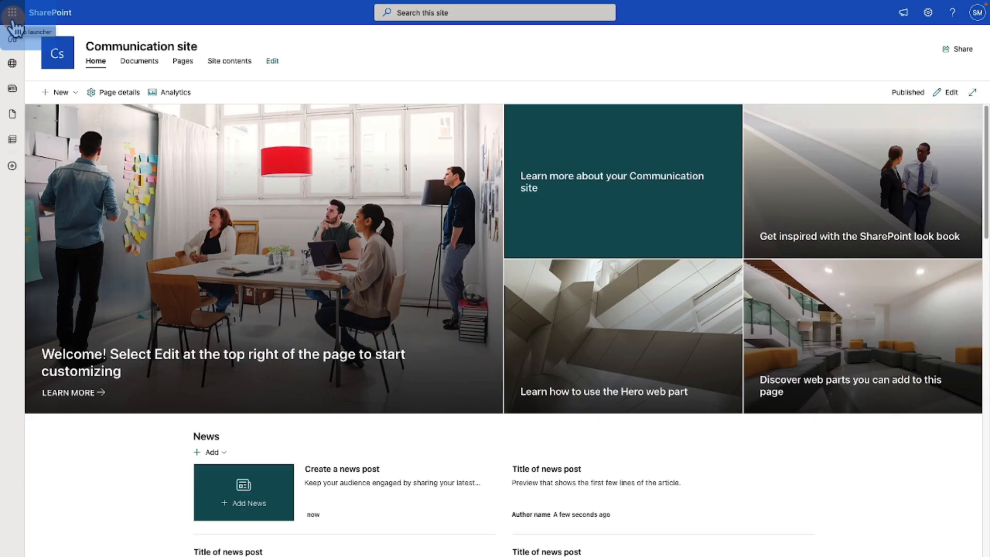
# - Go from the SharePoint site to the Microsoft 365 admin center and open the SharePoint admin center
pyautogui.click(13, 24)
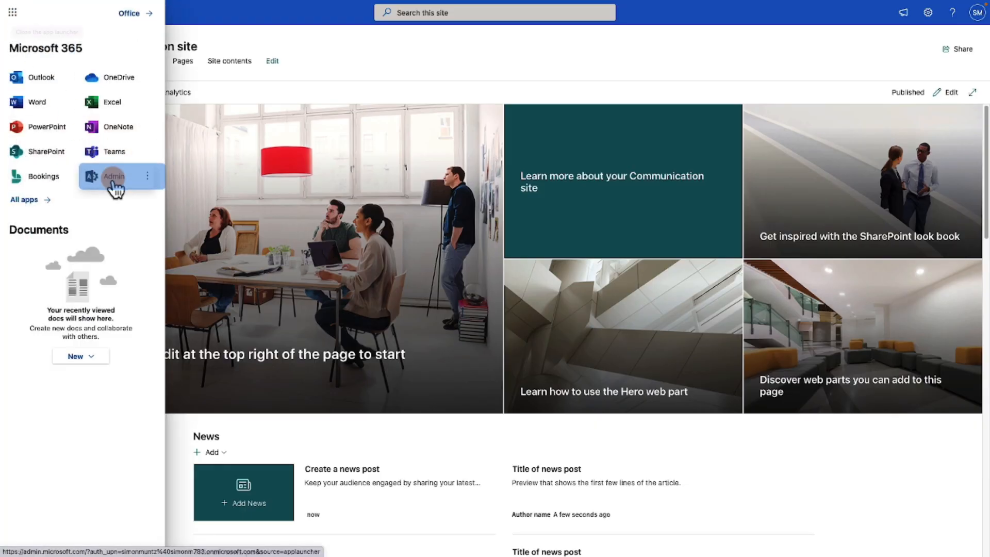
pyautogui.click(113, 179)
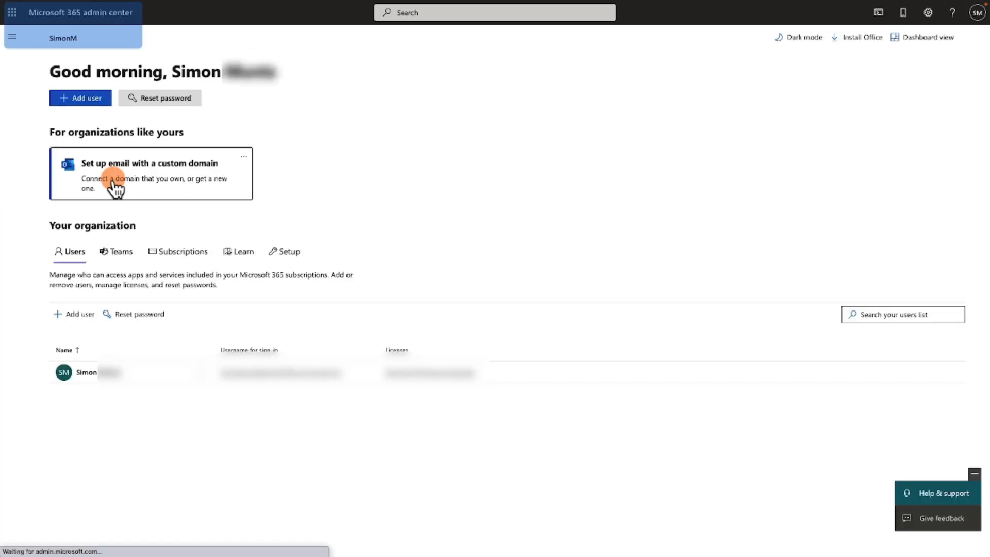
pyautogui.click(11, 46)
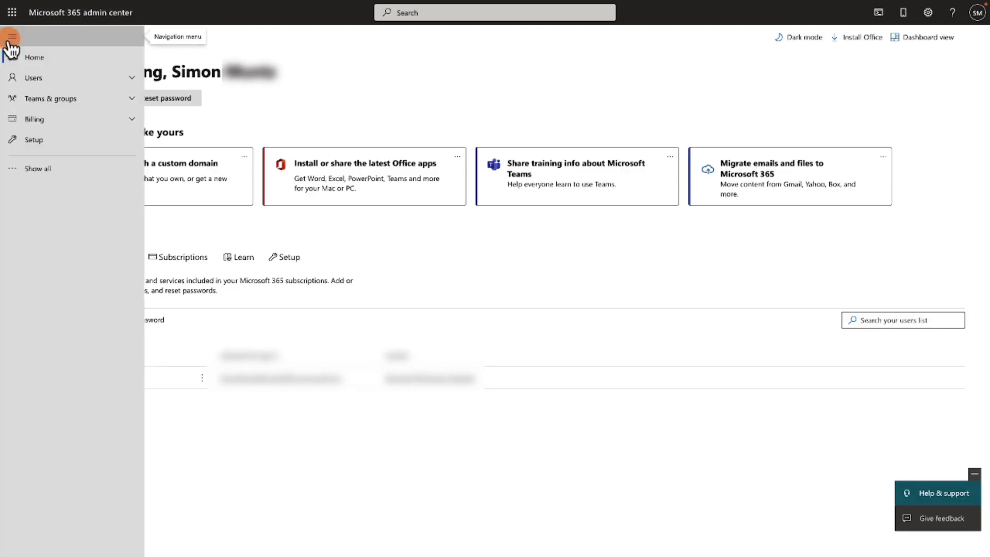
pyautogui.click(32, 170)
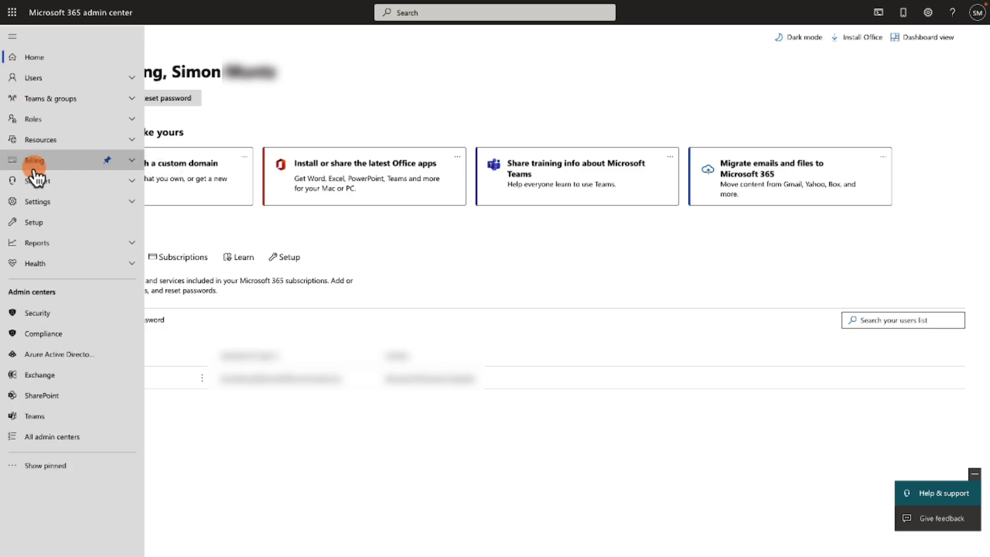
pyautogui.click(41, 397)
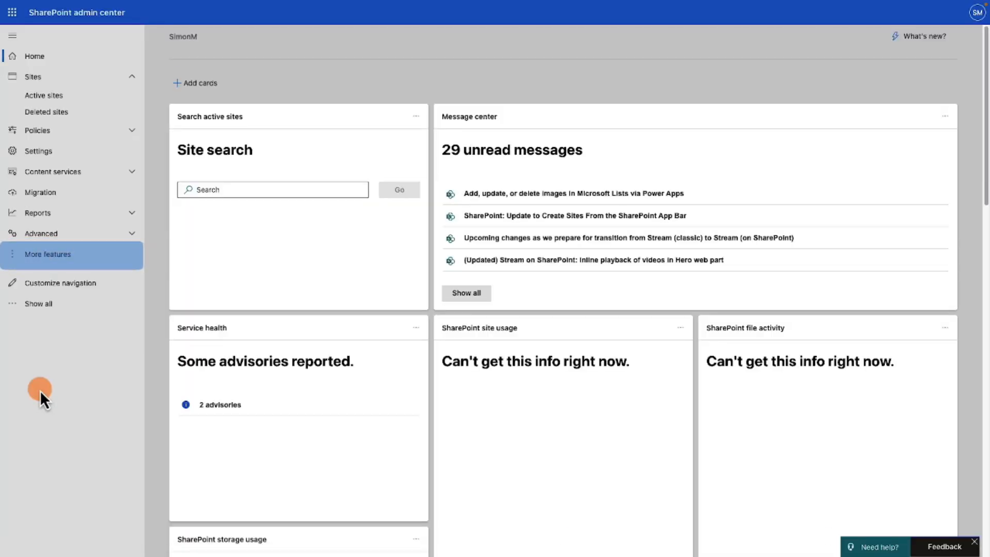
# - Open the Apps management page among the additional SharePoint features and go to the SharePoint Store
pyautogui.click(47, 262)
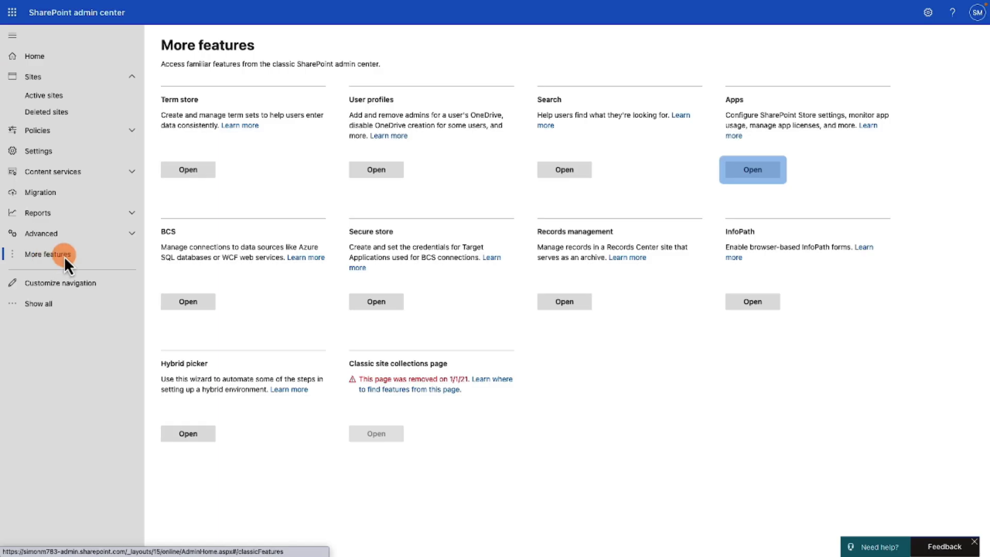
pyautogui.click(752, 170)
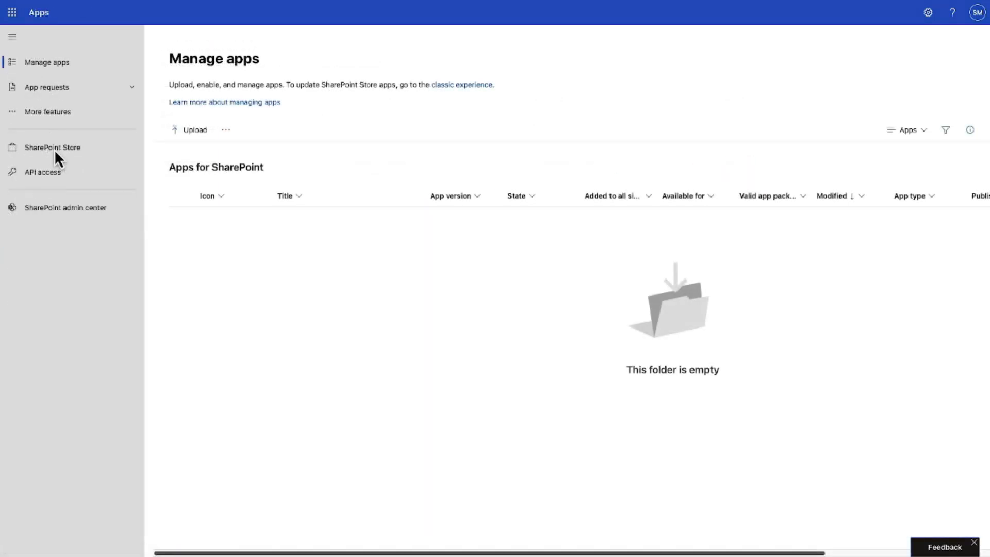
pyautogui.click(54, 148)
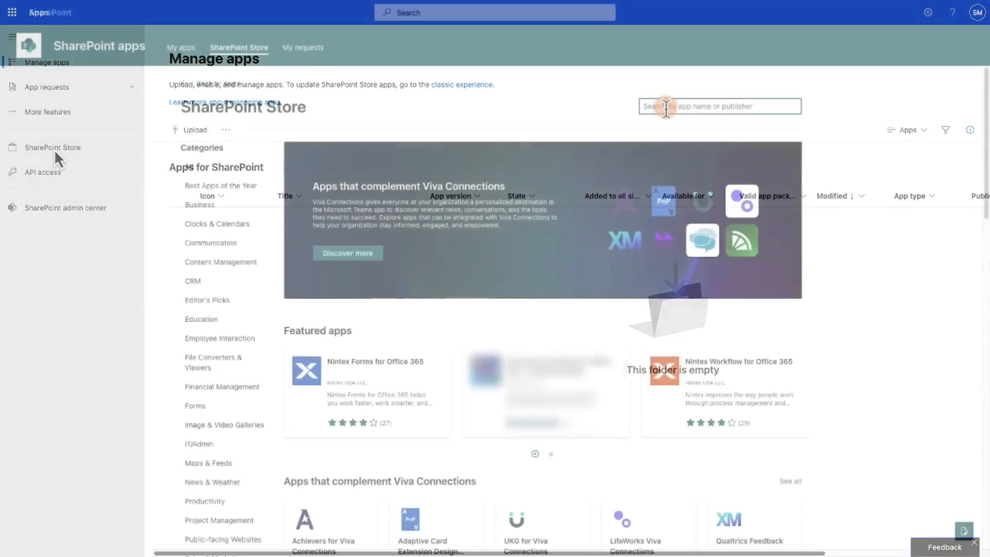
# - Search the SharePoint Store for "Nintex" and open the Nintex Automation Cloud app's details
pyautogui.write('Nintex')
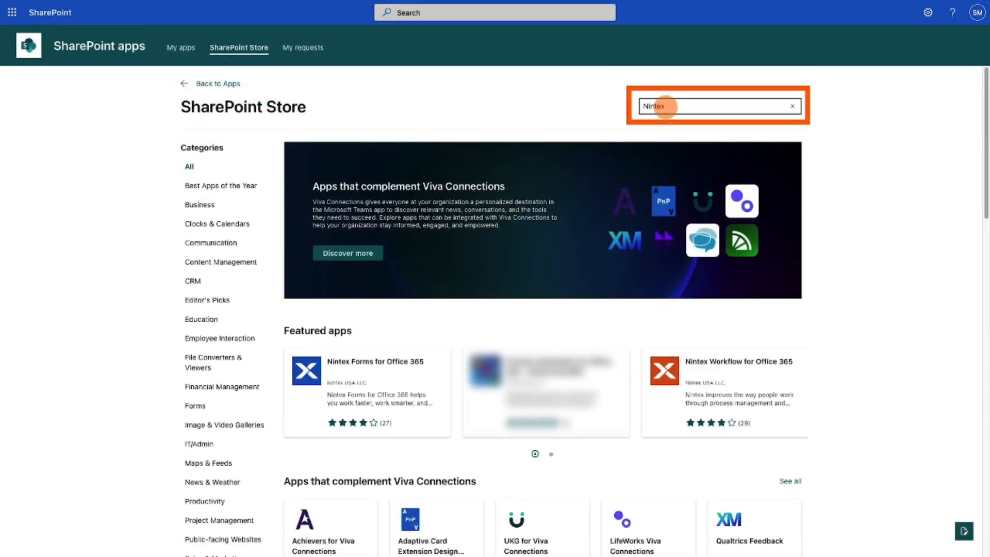
pyautogui.press('Return')
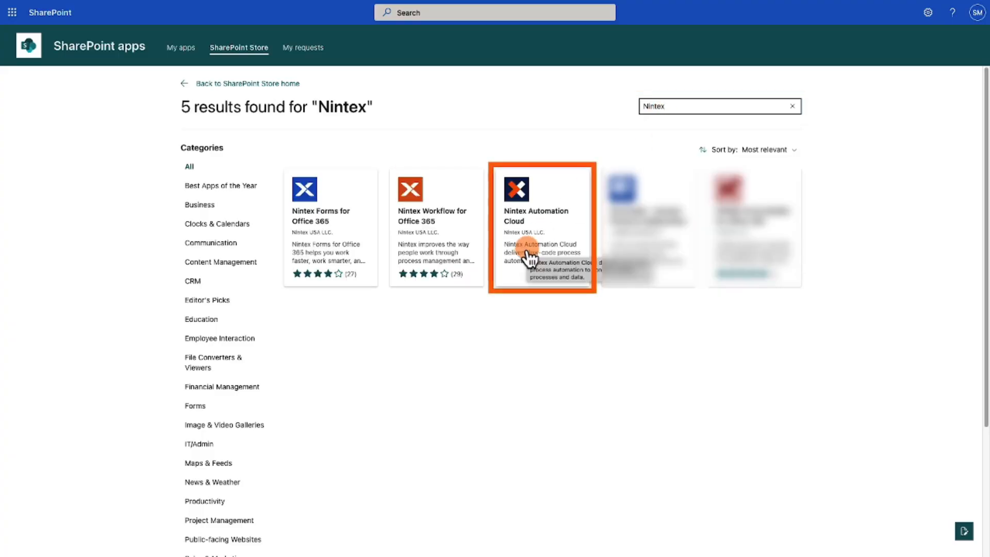
pyautogui.click(529, 256)
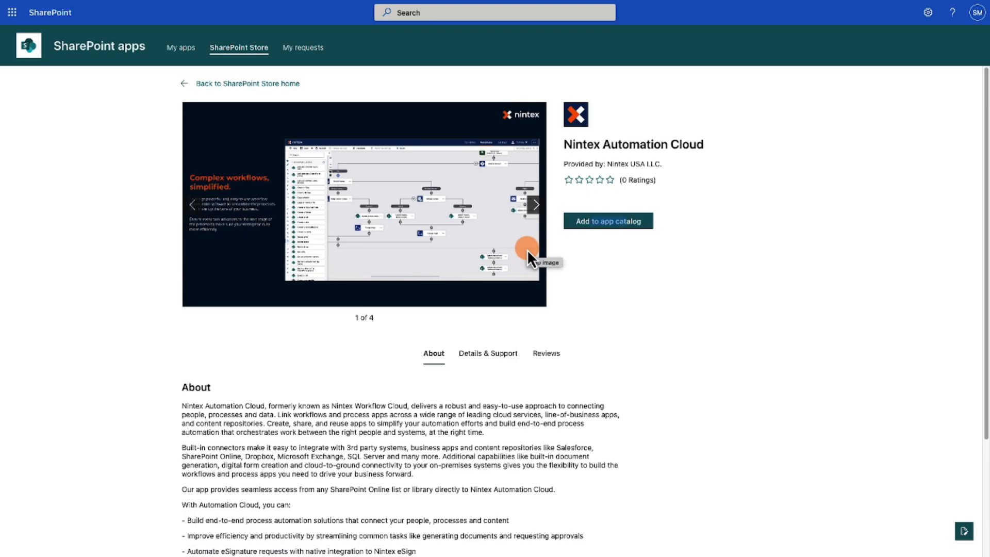
# - Add Nintex Automation Cloud to the app catalog and accept its data access
pyautogui.click(604, 223)
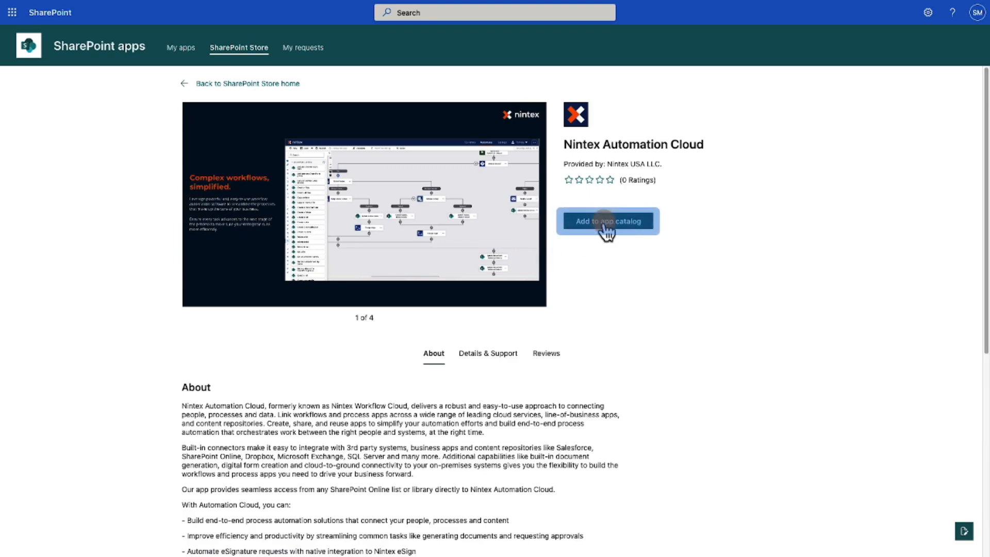
pyautogui.click(604, 222)
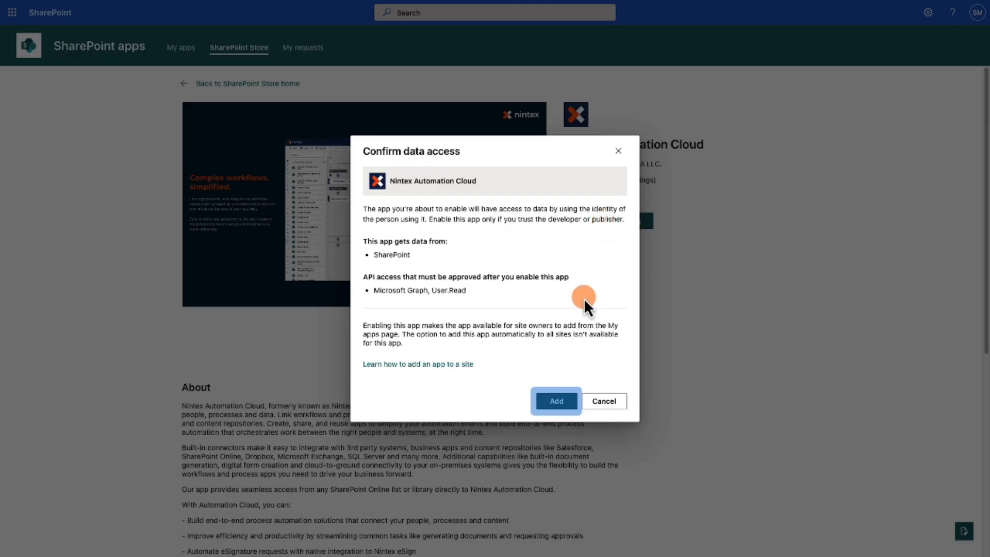
pyautogui.click(557, 401)
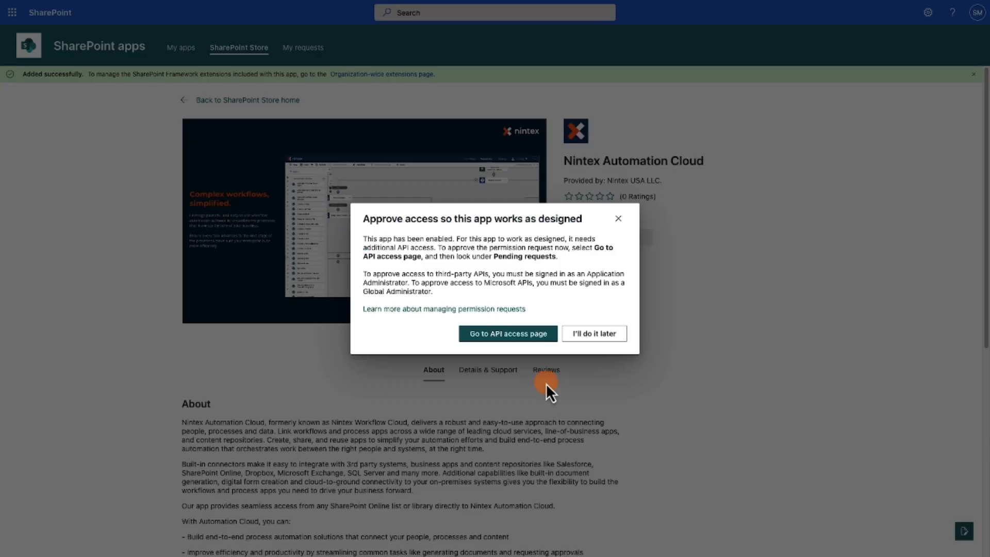
# - Go to the API access page and approve Nintex Automation Cloud's pending Microsoft Graph request with User.Read permission
pyautogui.click(516, 340)
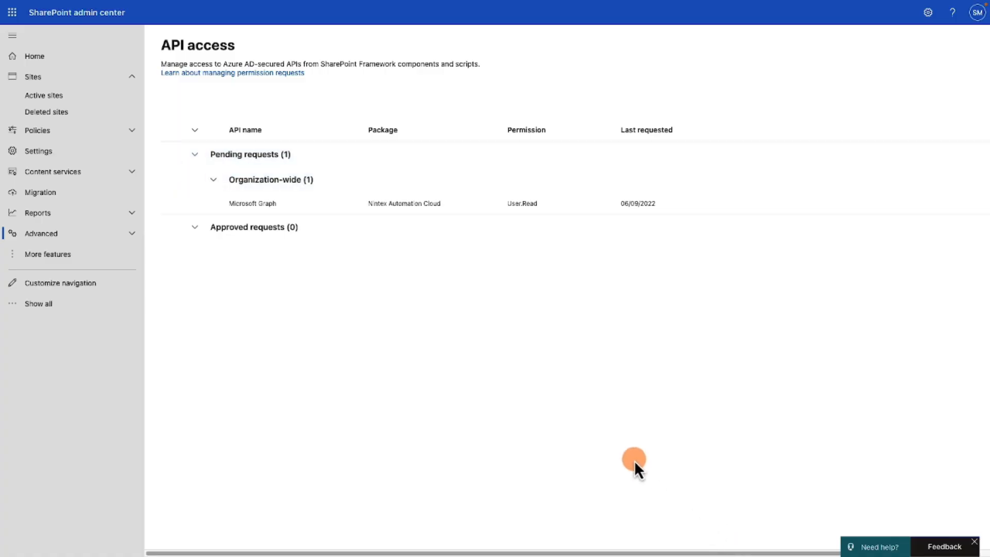
pyautogui.moveTo(329, 195)
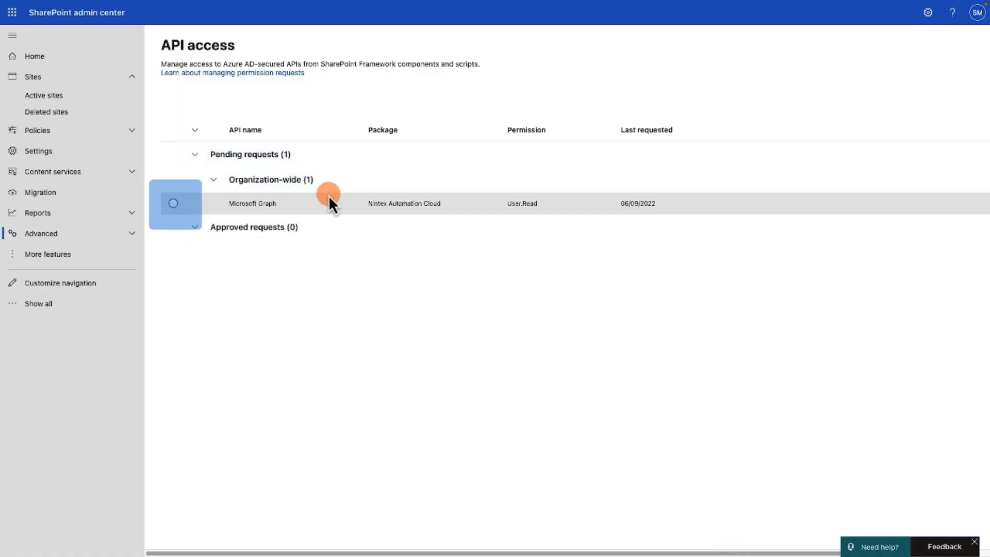
pyautogui.click(175, 204)
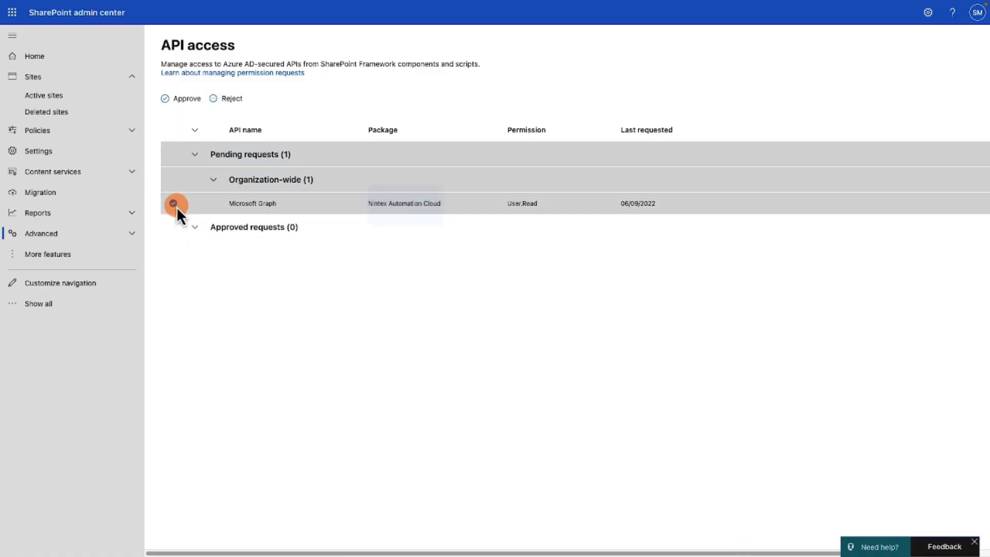
pyautogui.click(178, 103)
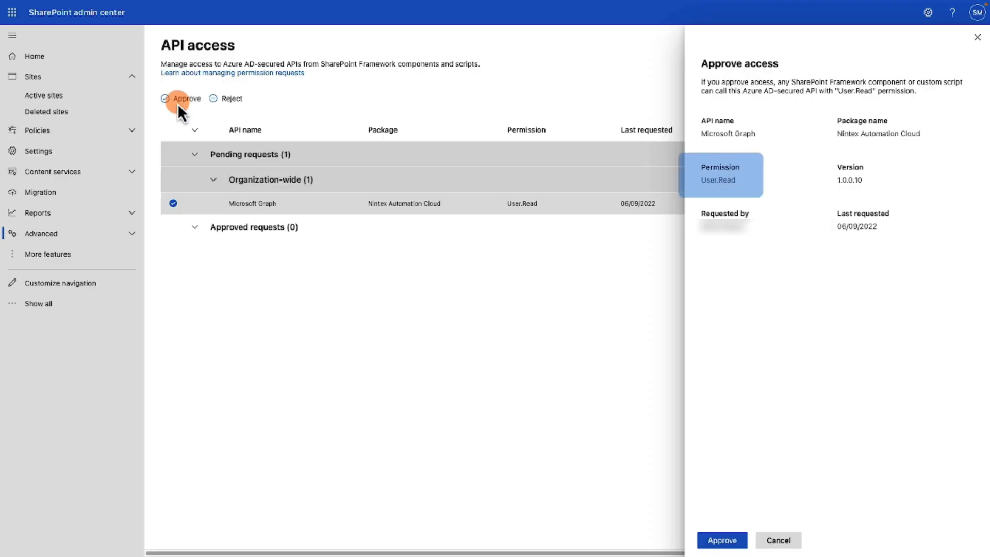
pyautogui.click(722, 540)
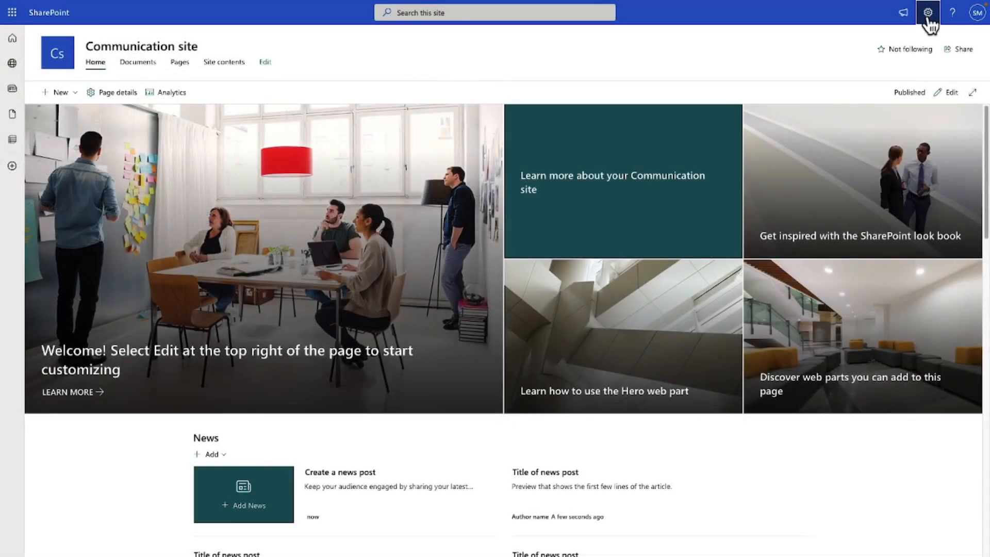
# - Open the app adding page from the Communication site and add Nintex Automation Cloud to the site
pyautogui.click(927, 19)
pyautogui.click(852, 97)
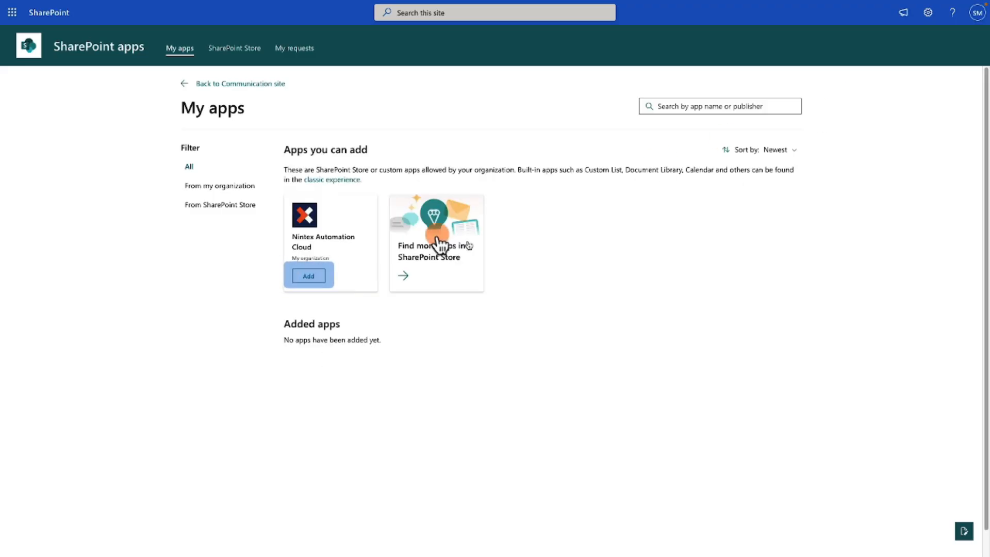
pyautogui.click(309, 277)
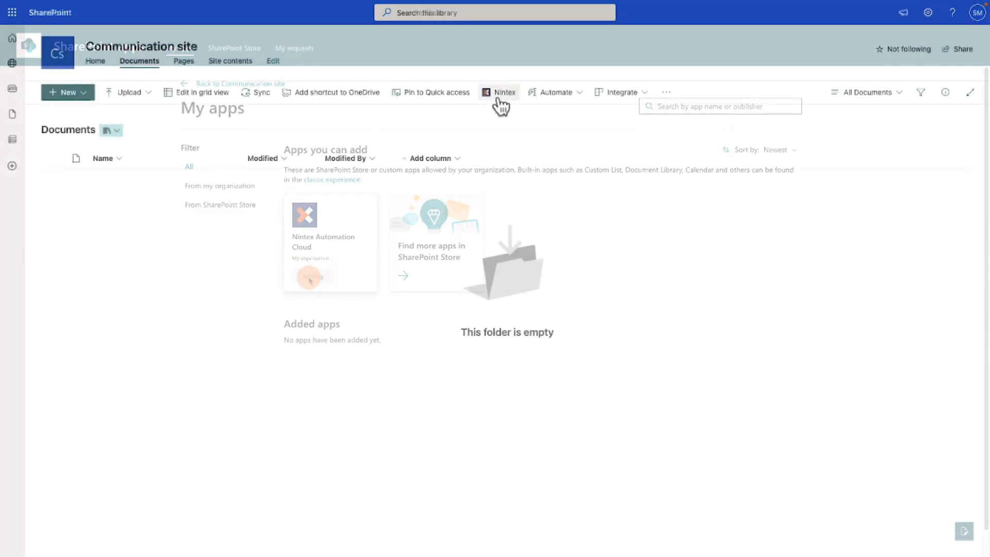
# - Launch Nintex from the site's Documents library, view the free trial sign-up, and choose to integrate with an existing tenant
pyautogui.click(500, 98)
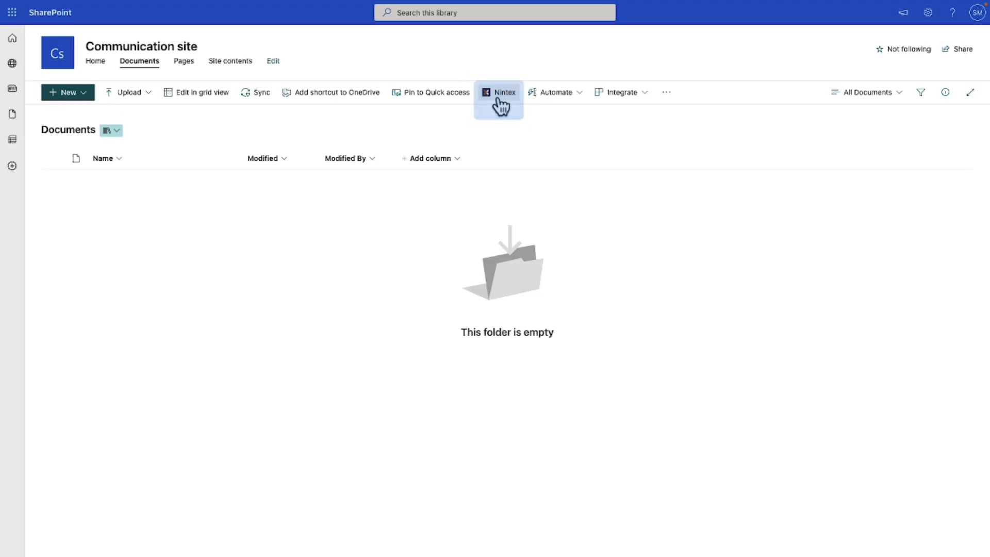
pyautogui.click(500, 105)
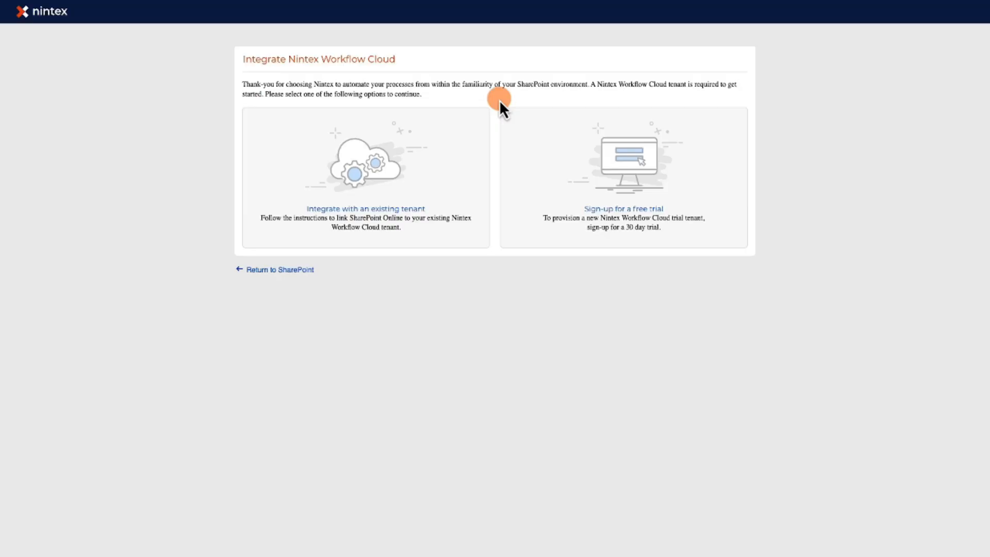
pyautogui.click(573, 165)
pyautogui.click(624, 208)
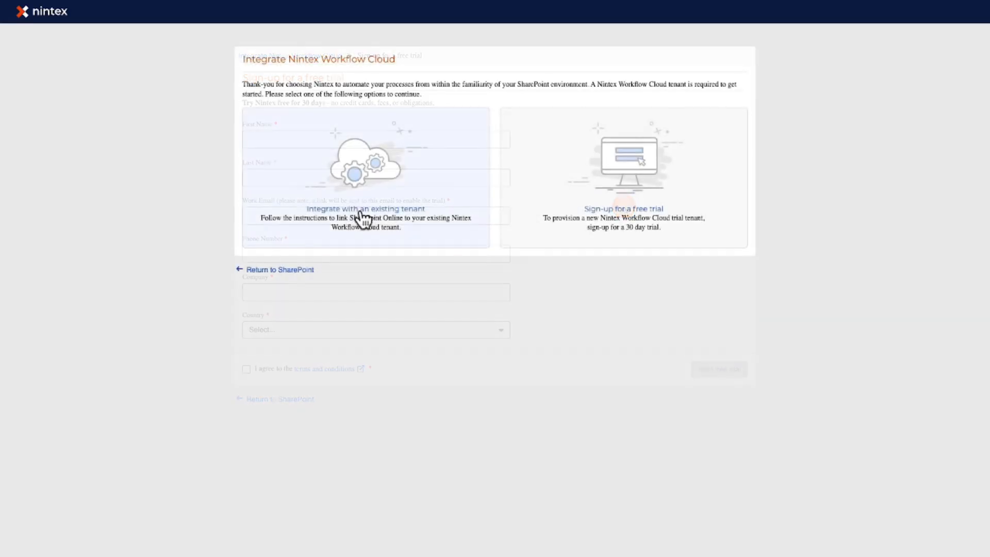
pyautogui.click(365, 219)
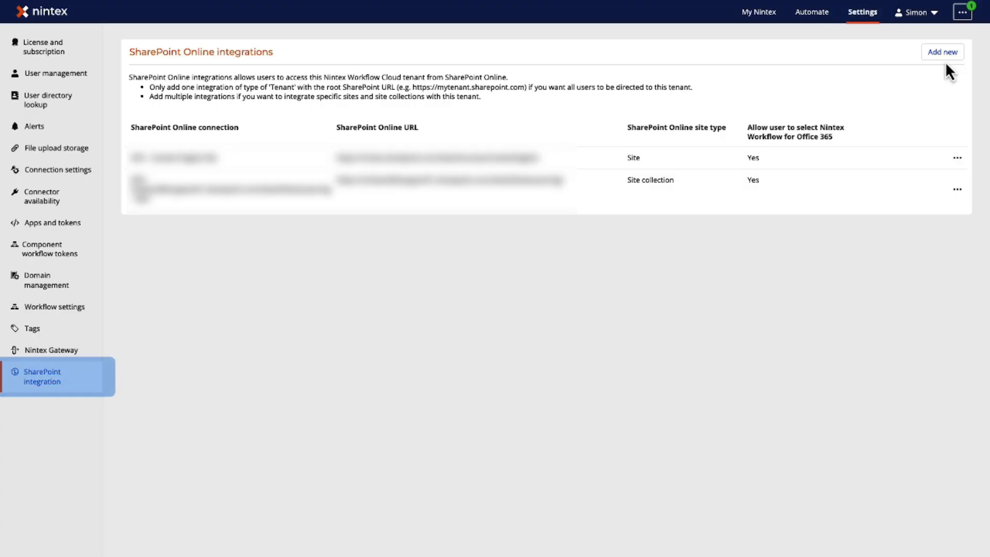
# - Add a Tenant-type SharePoint Online integration in Nintex using the test tenant connection and the tenant's root SharePoint URL
pyautogui.click(945, 61)
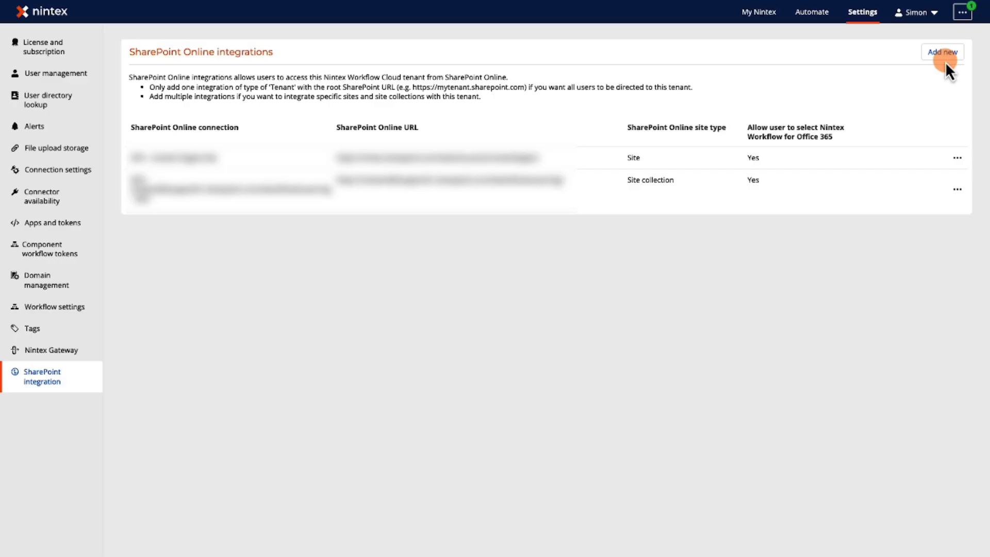
pyautogui.click(945, 61)
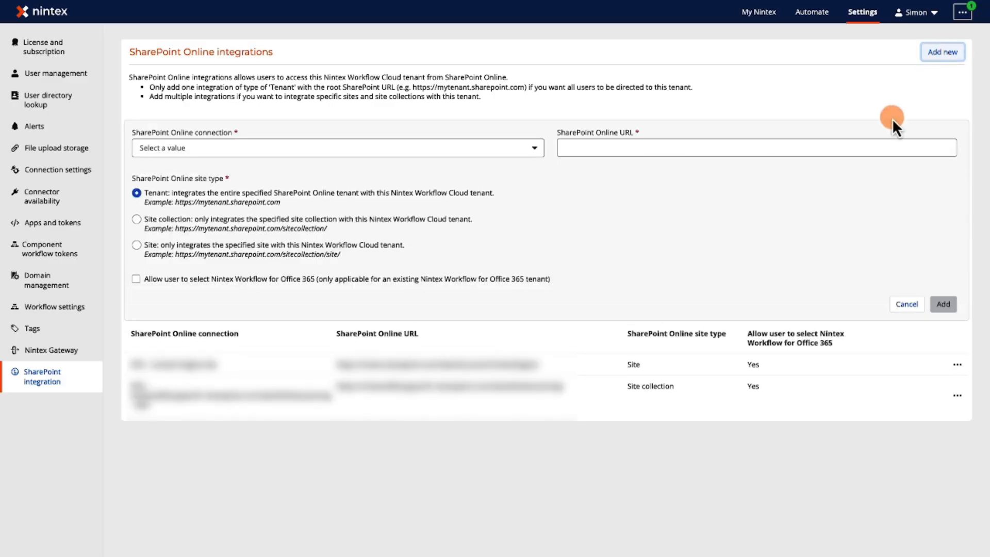
pyautogui.click(533, 148)
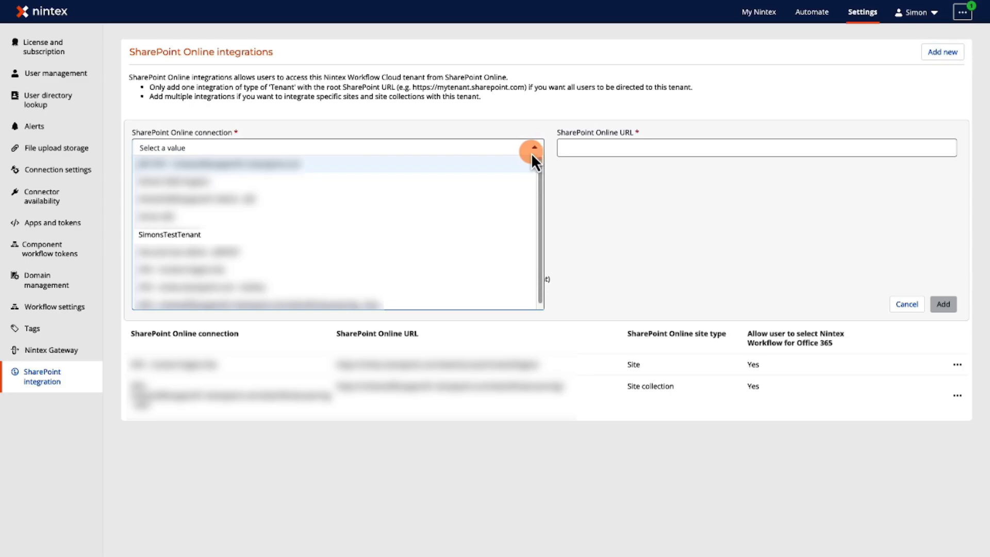
pyautogui.click(478, 233)
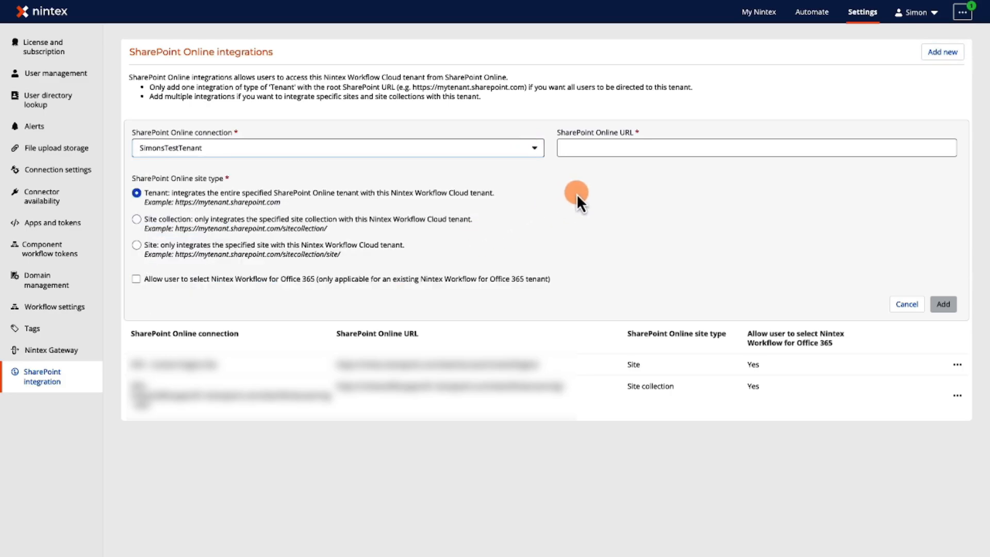
pyautogui.click(588, 149)
pyautogui.hotkey('ctrl', 'v')
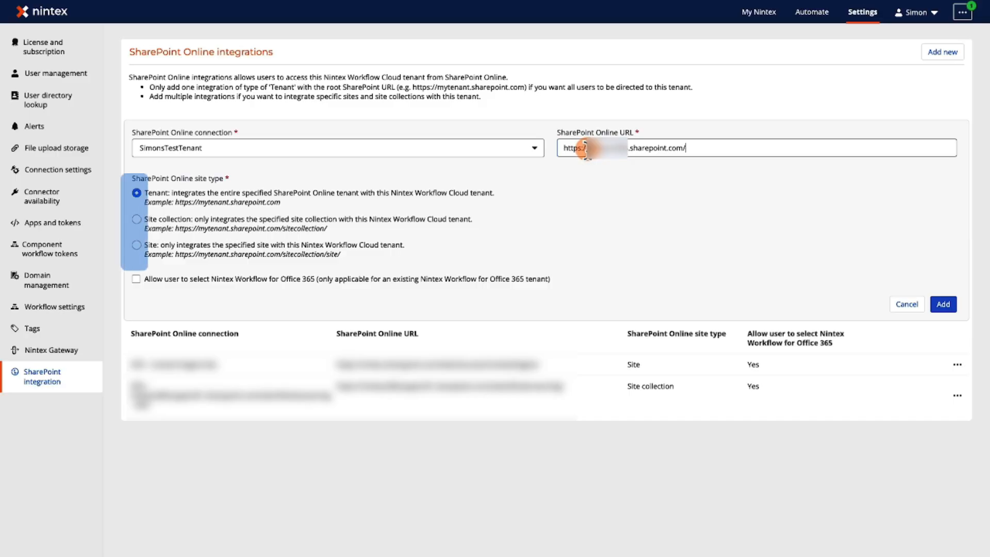
pyautogui.click(140, 190)
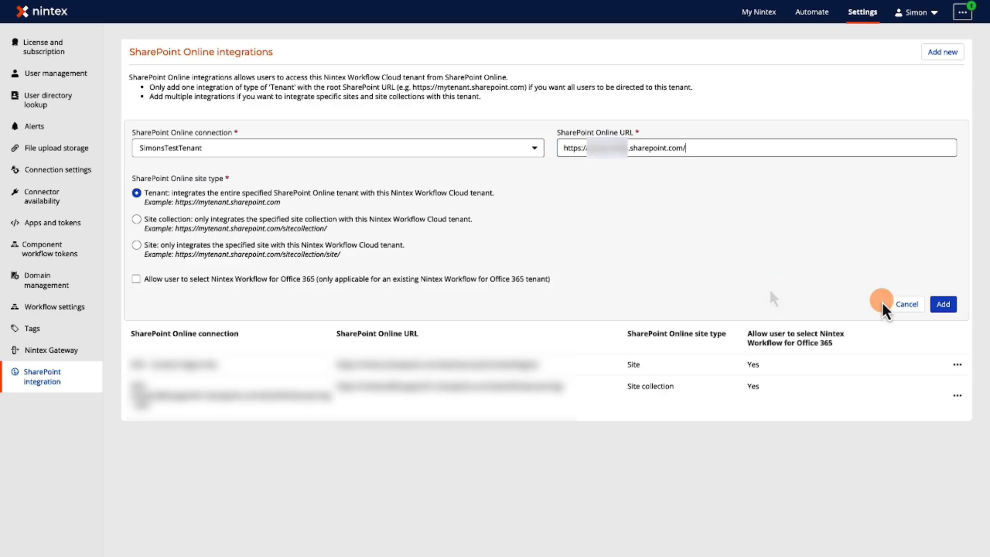
pyautogui.click(944, 305)
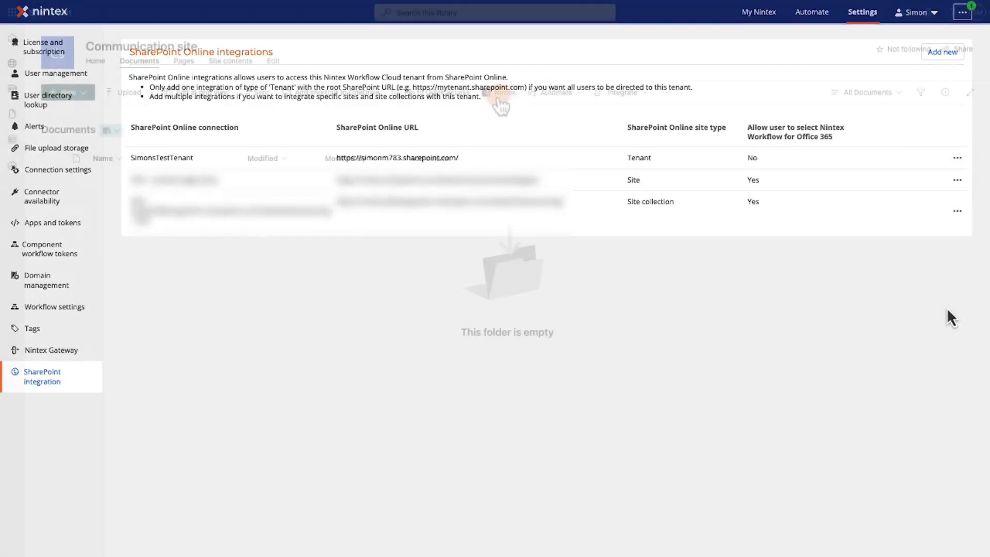
# - Return to the Communication site's Documents library in SharePoint and launch Nintex from there
pyautogui.click(499, 93)
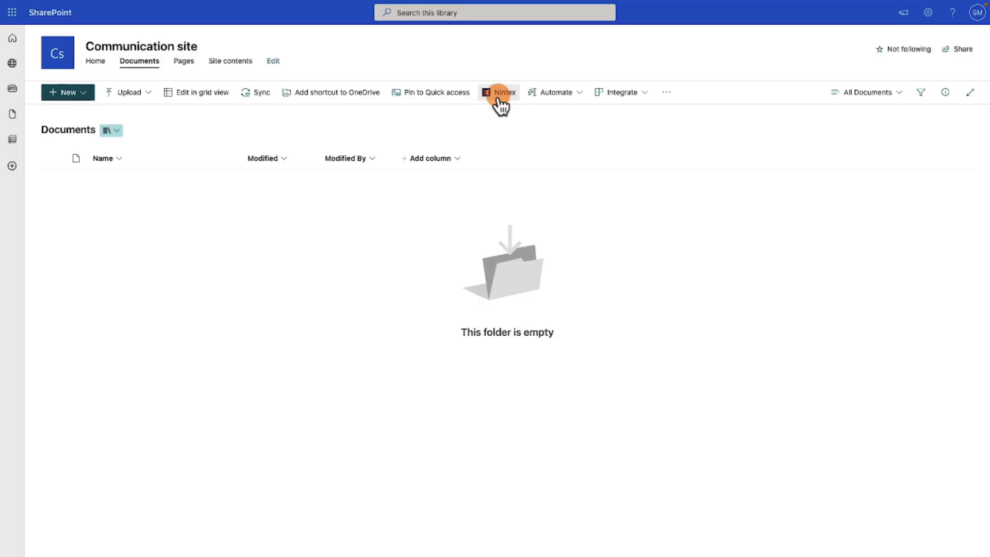